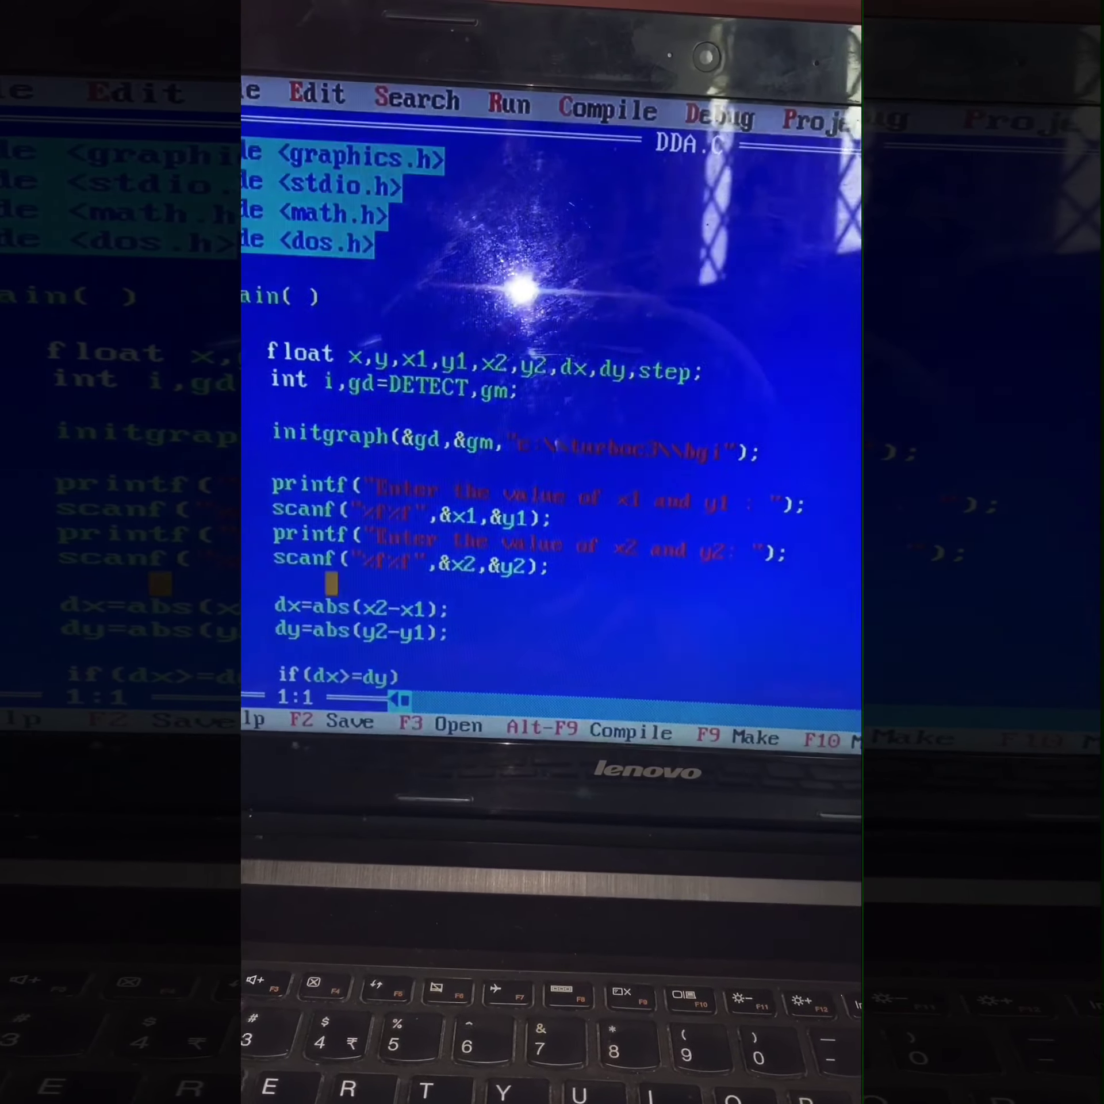
Scroll DDA.C down to the if/else that sets step to dx or dy.
{"action": "key", "text": "Down"}
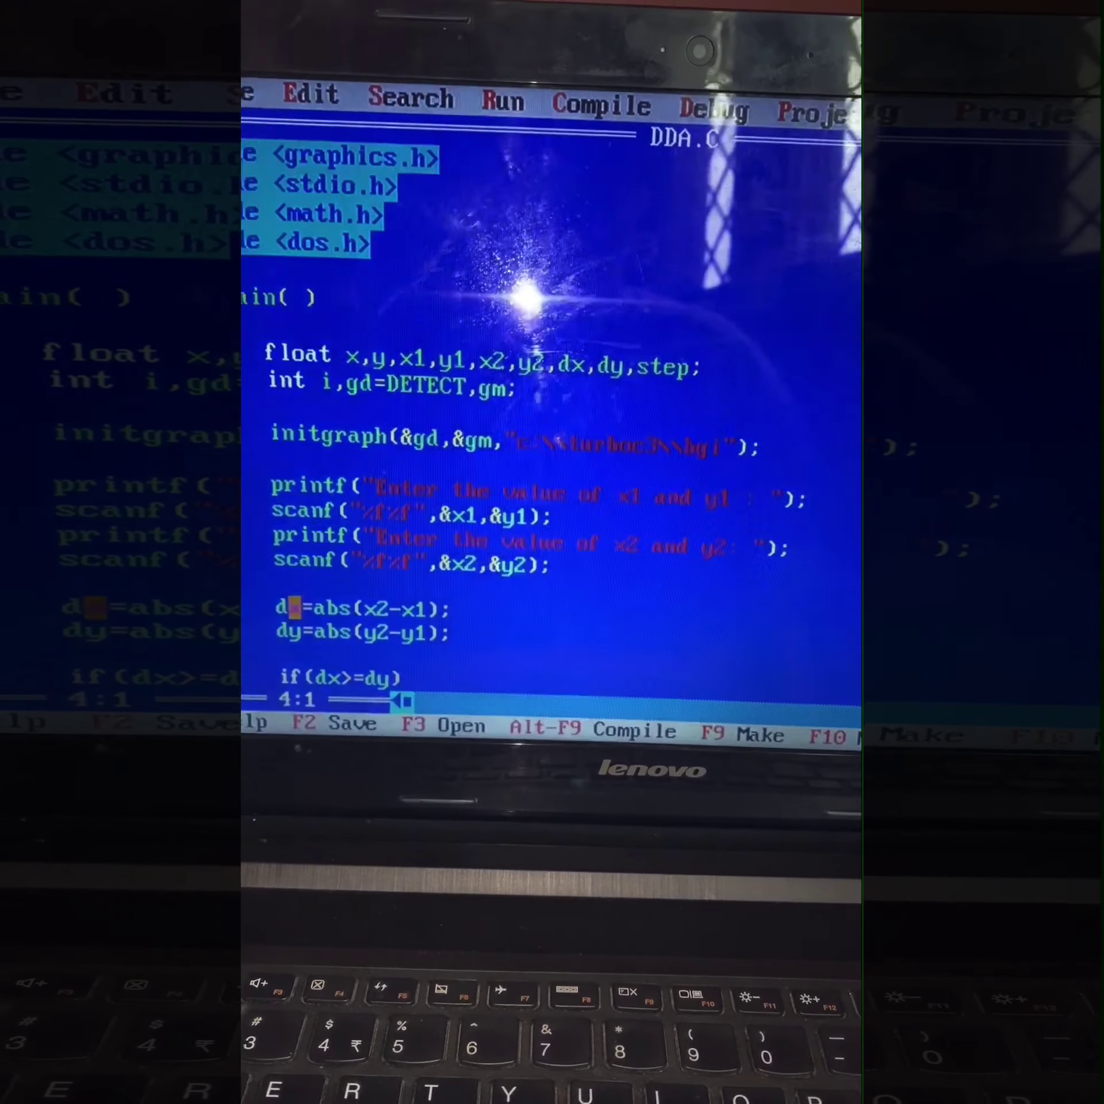
{"action": "key", "text": "Down"}
{"action": "key", "text": "Down"}
{"action": "key", "text": "Down"}
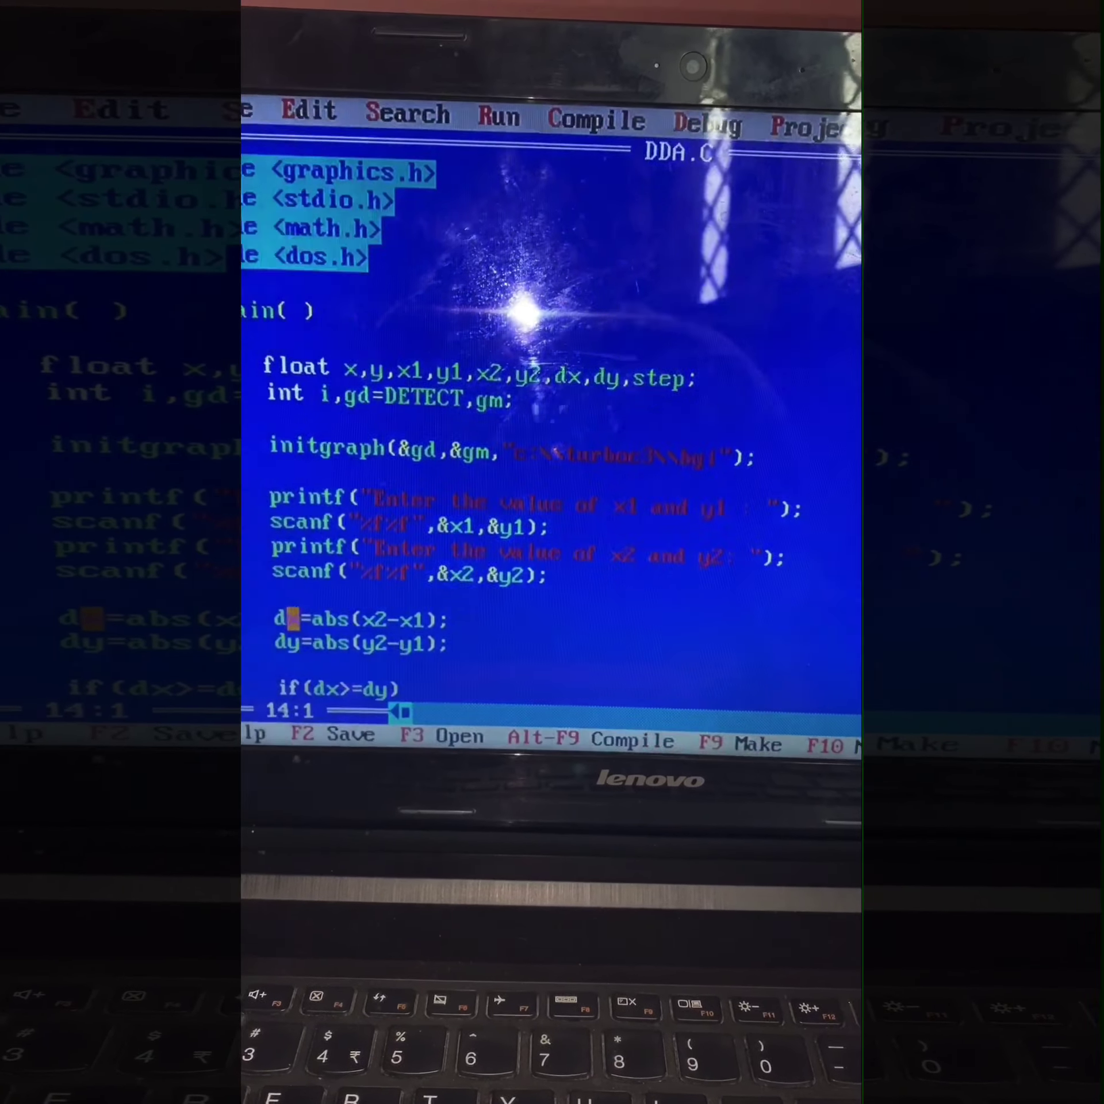
{"action": "key", "text": "Down"}
{"action": "key", "text": "Down"}
{"action": "key", "text": "Down"}
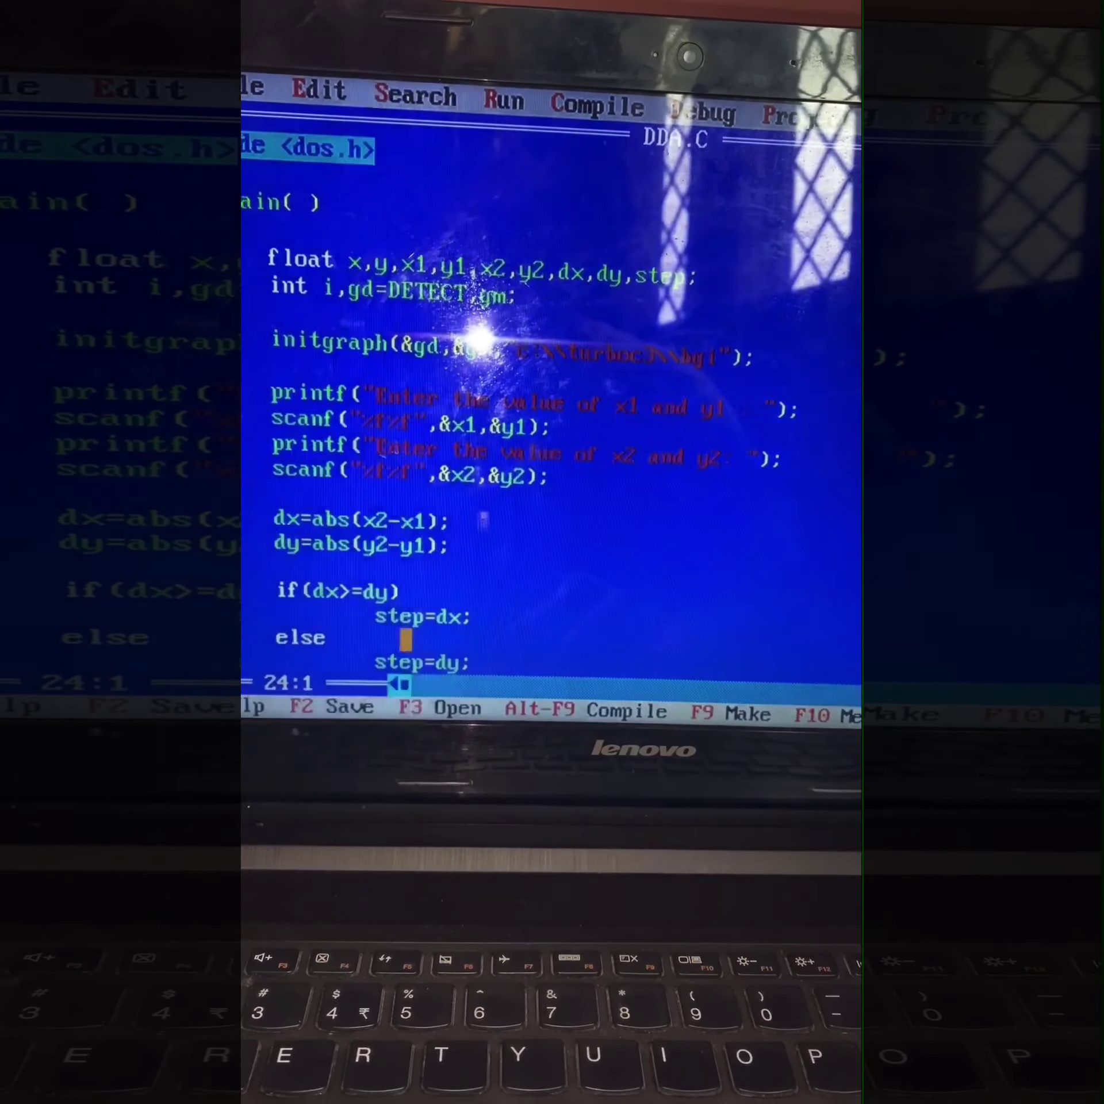
Scroll past the dx/step, dy/step and x=x1, y=y1 lines to the putpixel while loop.
{"action": "key", "text": "Return"}
{"action": "type", "text": "dx=dx/step;"}
{"action": "key", "text": "Return"}
{"action": "type", "text": "dy=dy/step;"}
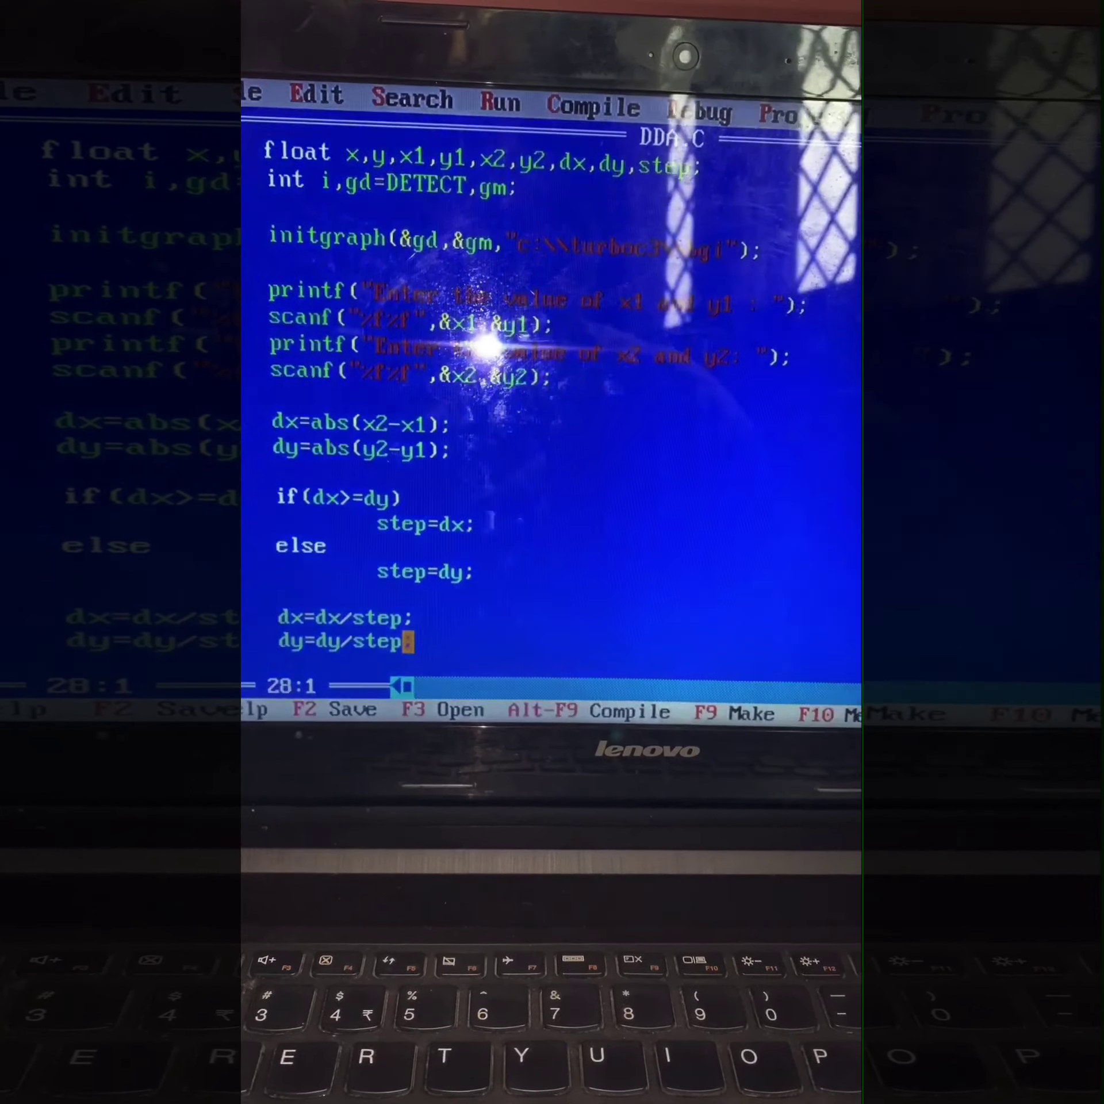
{"action": "key", "text": "Return"}
{"action": "key", "text": "Return"}
{"action": "type", "text": "x=x1;"}
{"action": "key", "text": "Return"}
{"action": "type", "text": "y=y1;"}
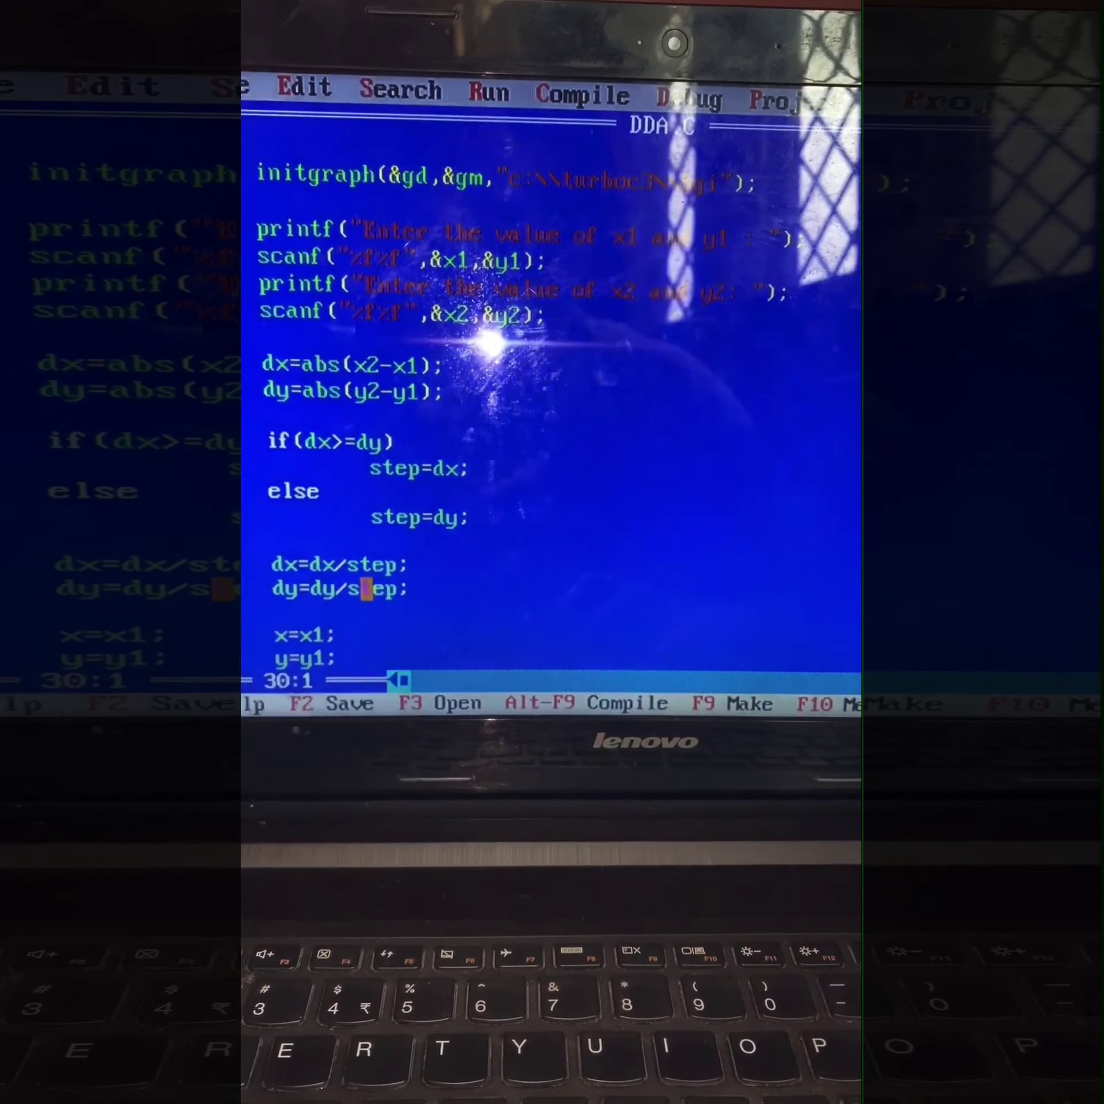
{"action": "key", "text": "Down"}
{"action": "key", "text": "Down"}
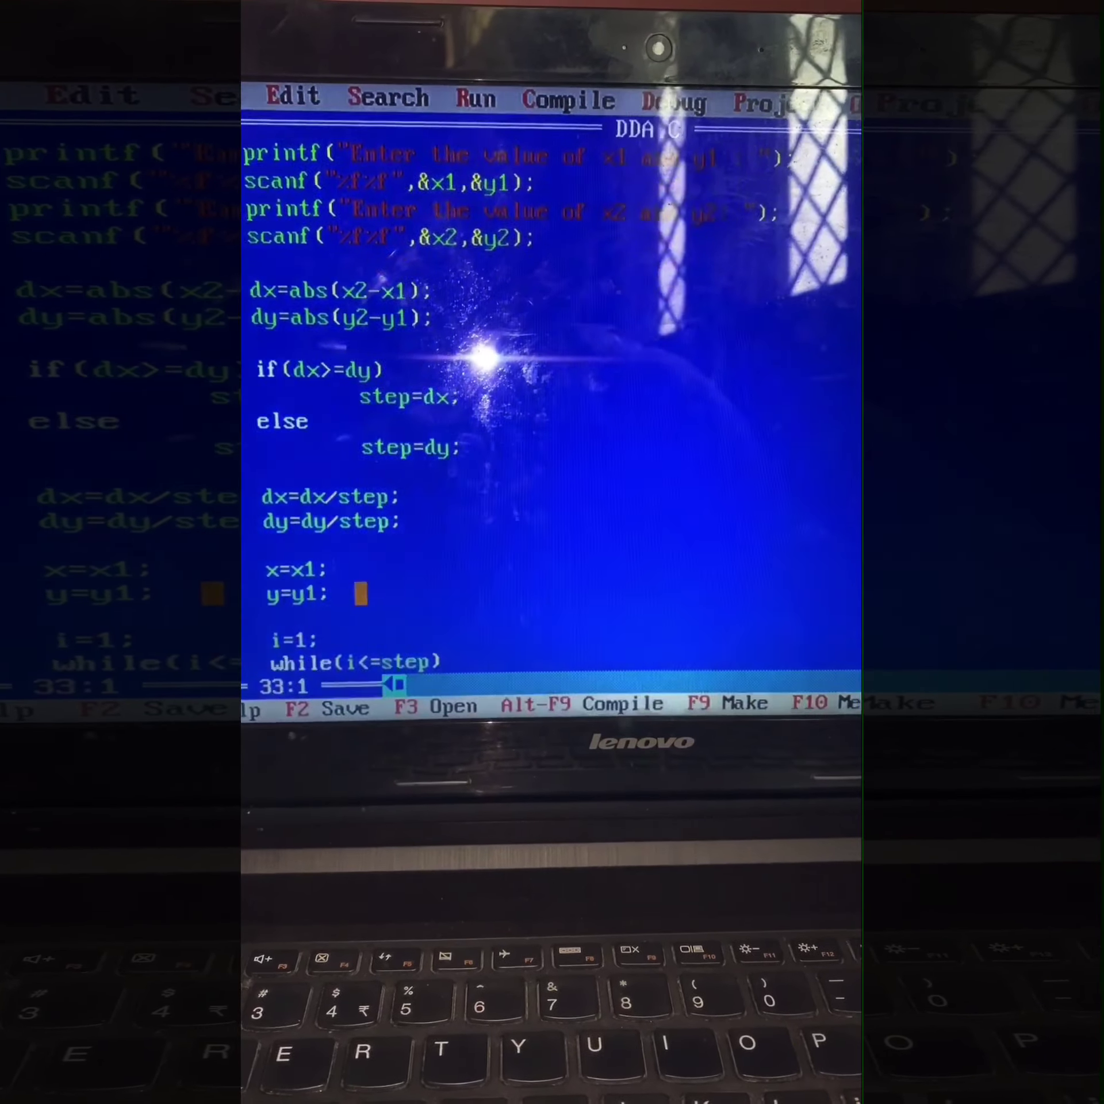
{"action": "key", "text": "Down"}
{"action": "key", "text": "Down"}
{"action": "key", "text": "Down"}
{"action": "key", "text": "Down"}
{"action": "key", "text": "Down"}
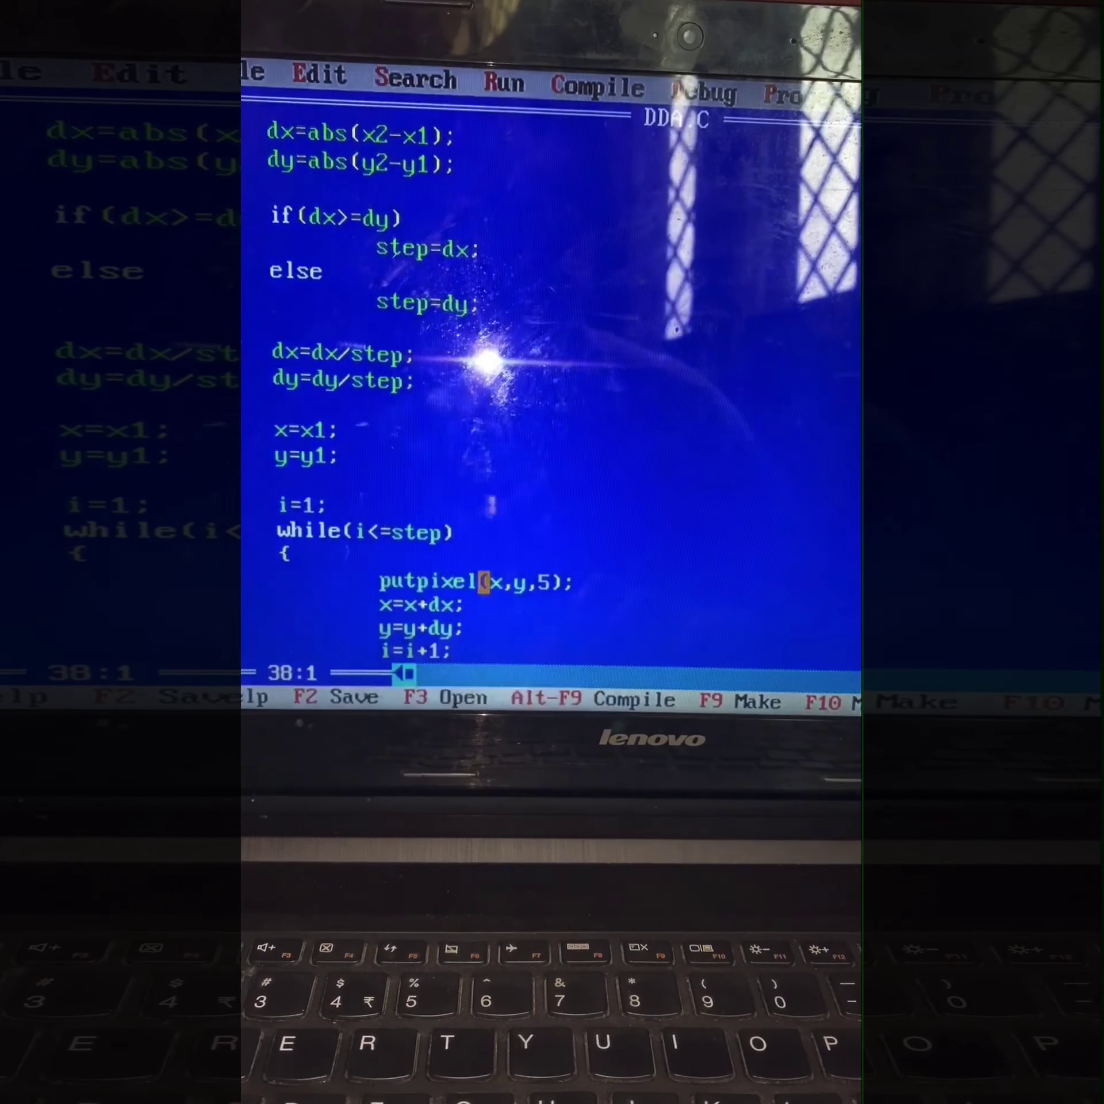
Scroll below the plotting loop until closegraph() and main's closing brace show.
{"action": "key", "text": "Down"}
{"action": "key", "text": "Down"}
{"action": "key", "text": "Down"}
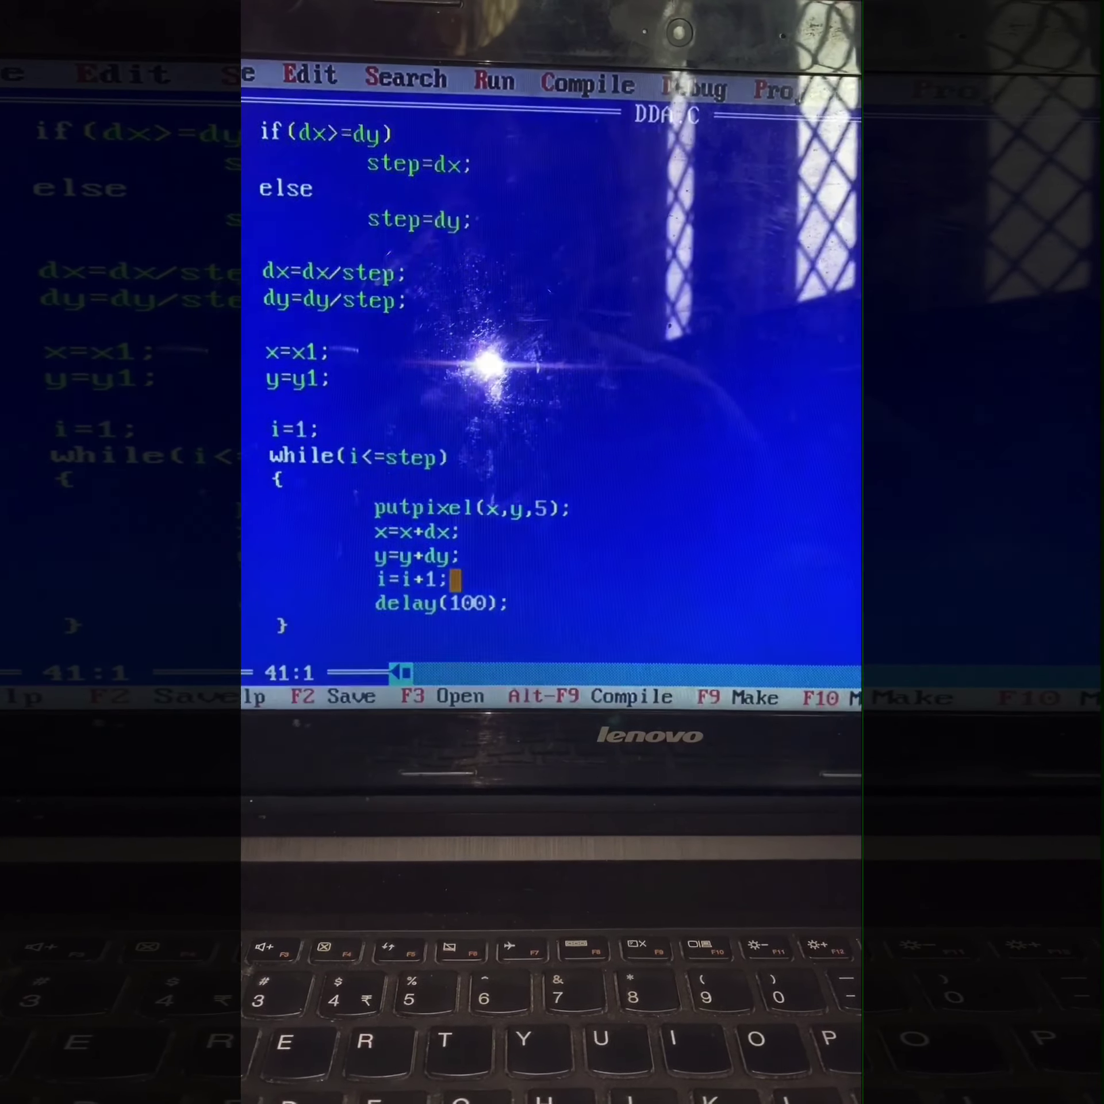
{"action": "key", "text": "Down"}
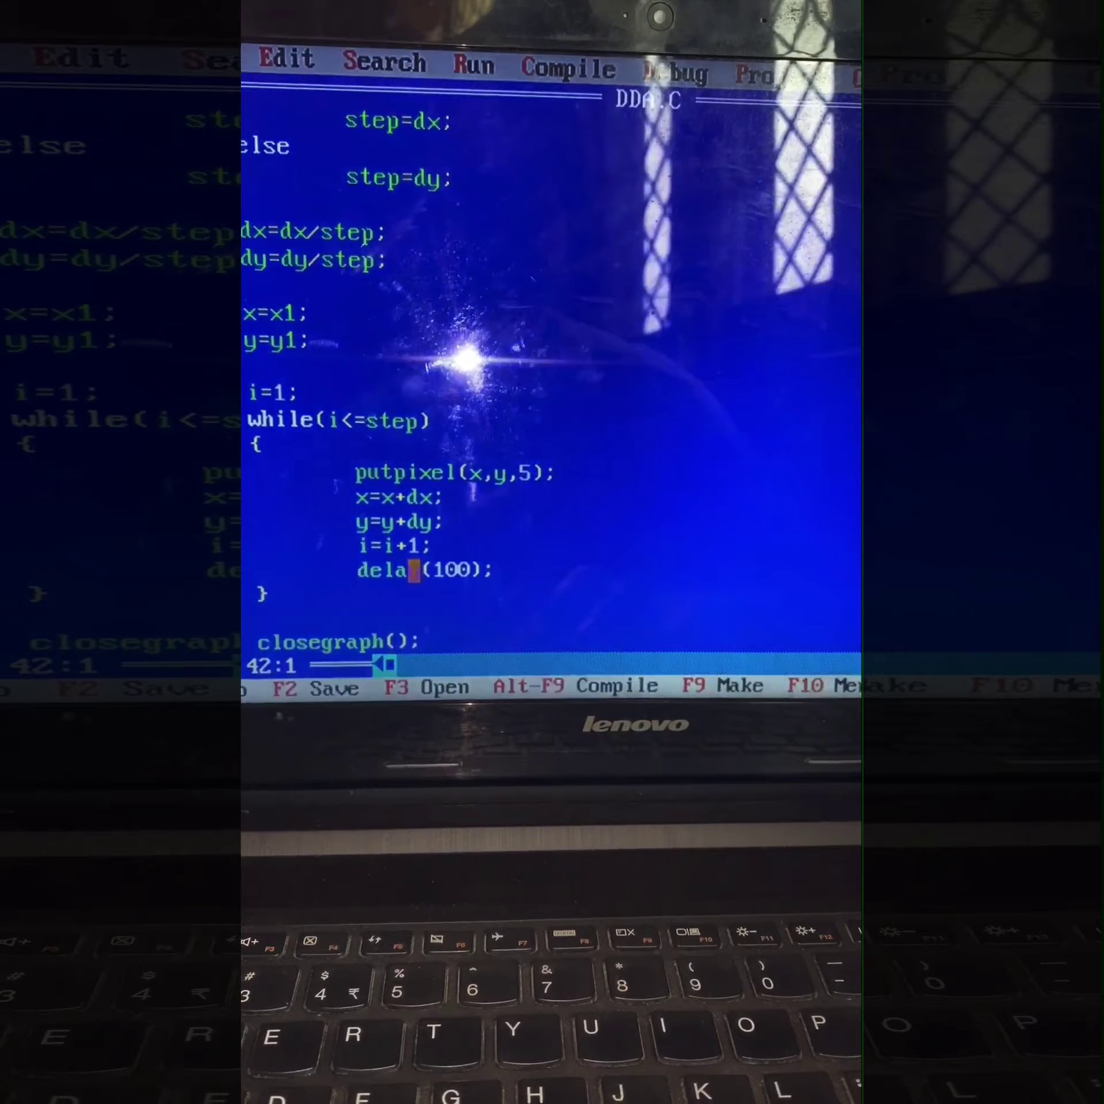
{"action": "key", "text": "Down"}
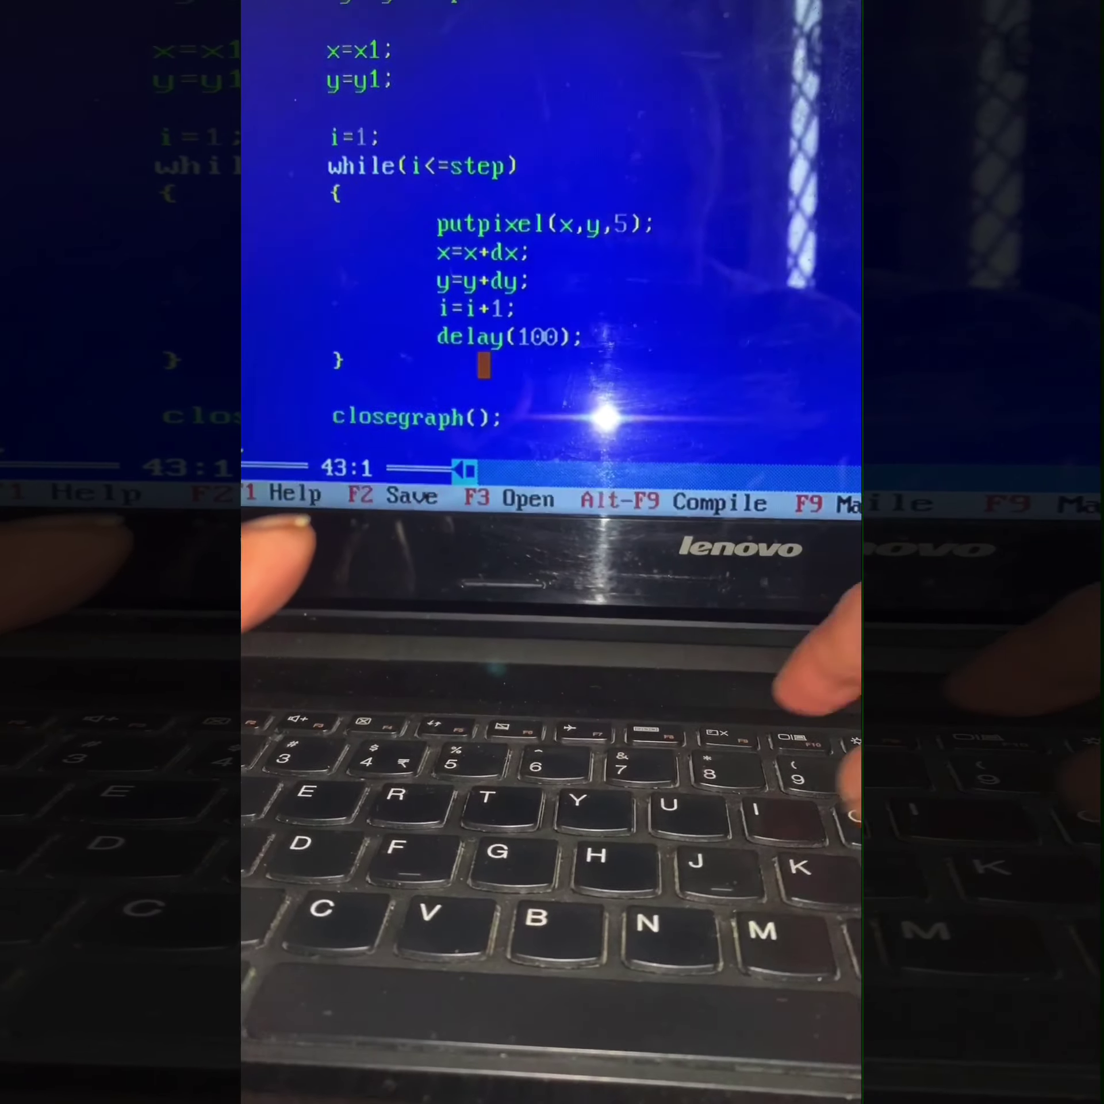
Make DDA.EXE with no errors or warnings, acknowledging the up-to-date messages.
{"action": "key", "text": "F9"}
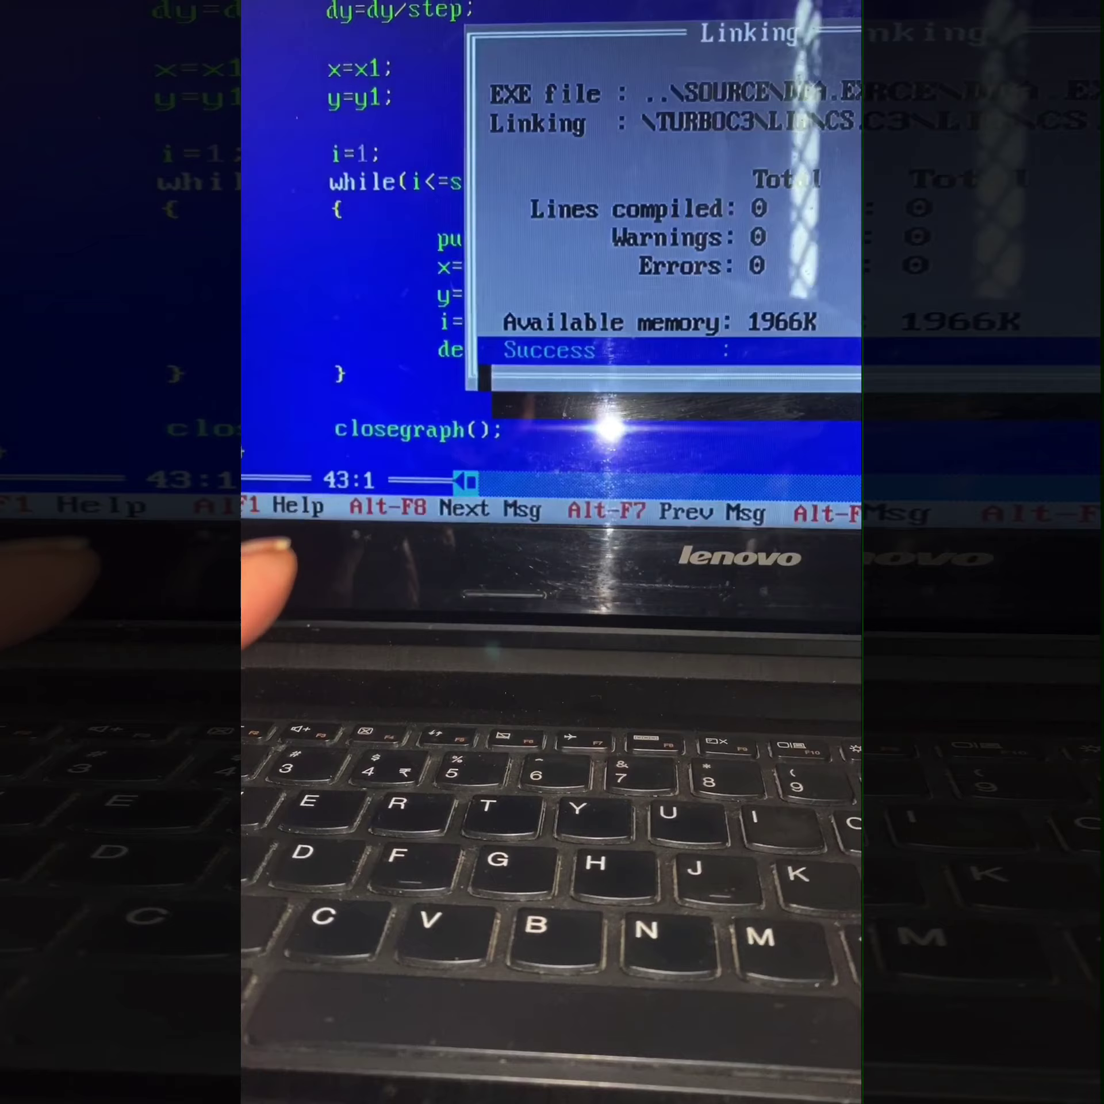
{"action": "key", "text": "F9"}
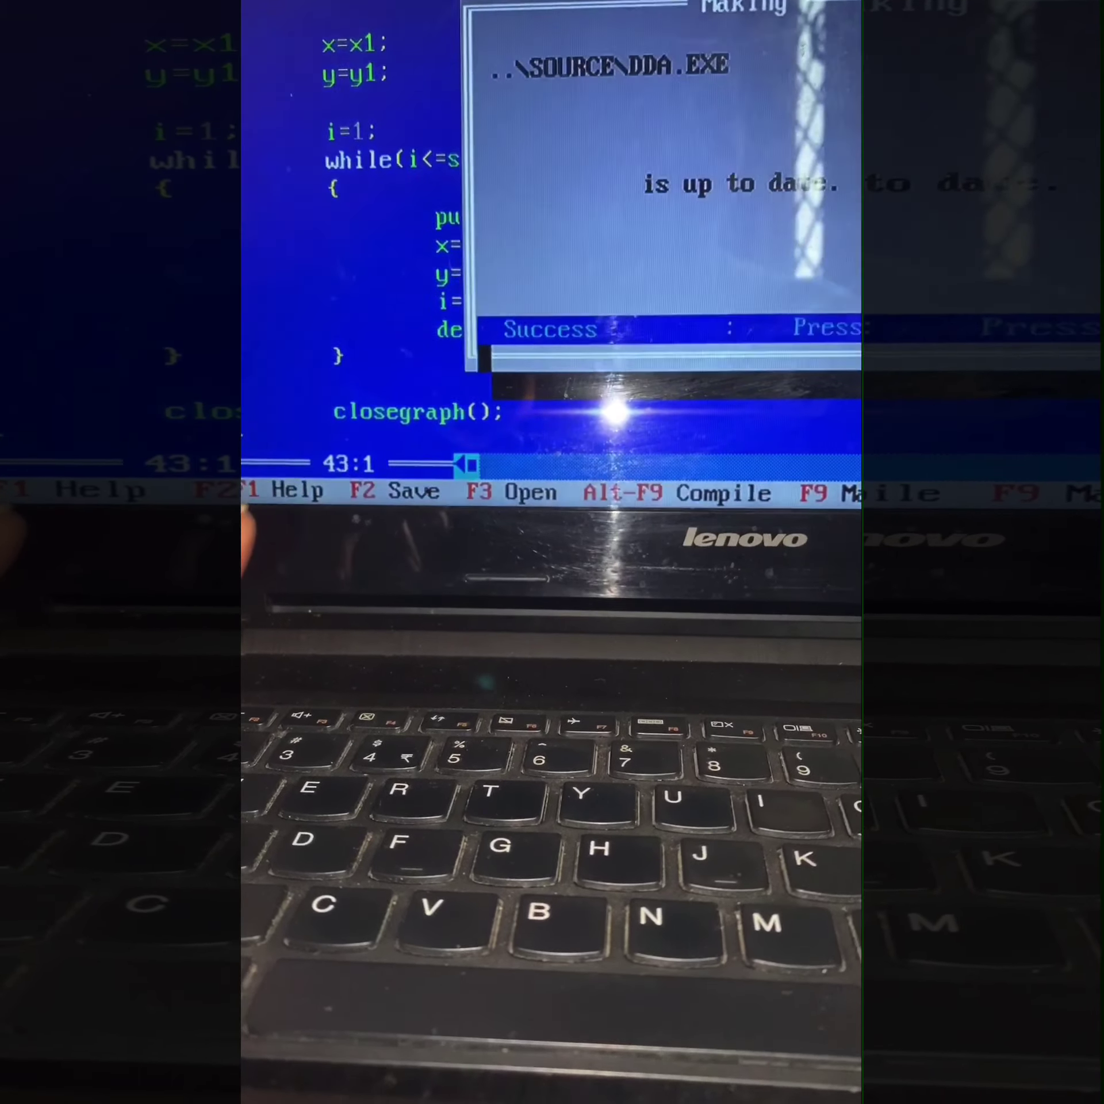
{"action": "key", "text": "Return"}
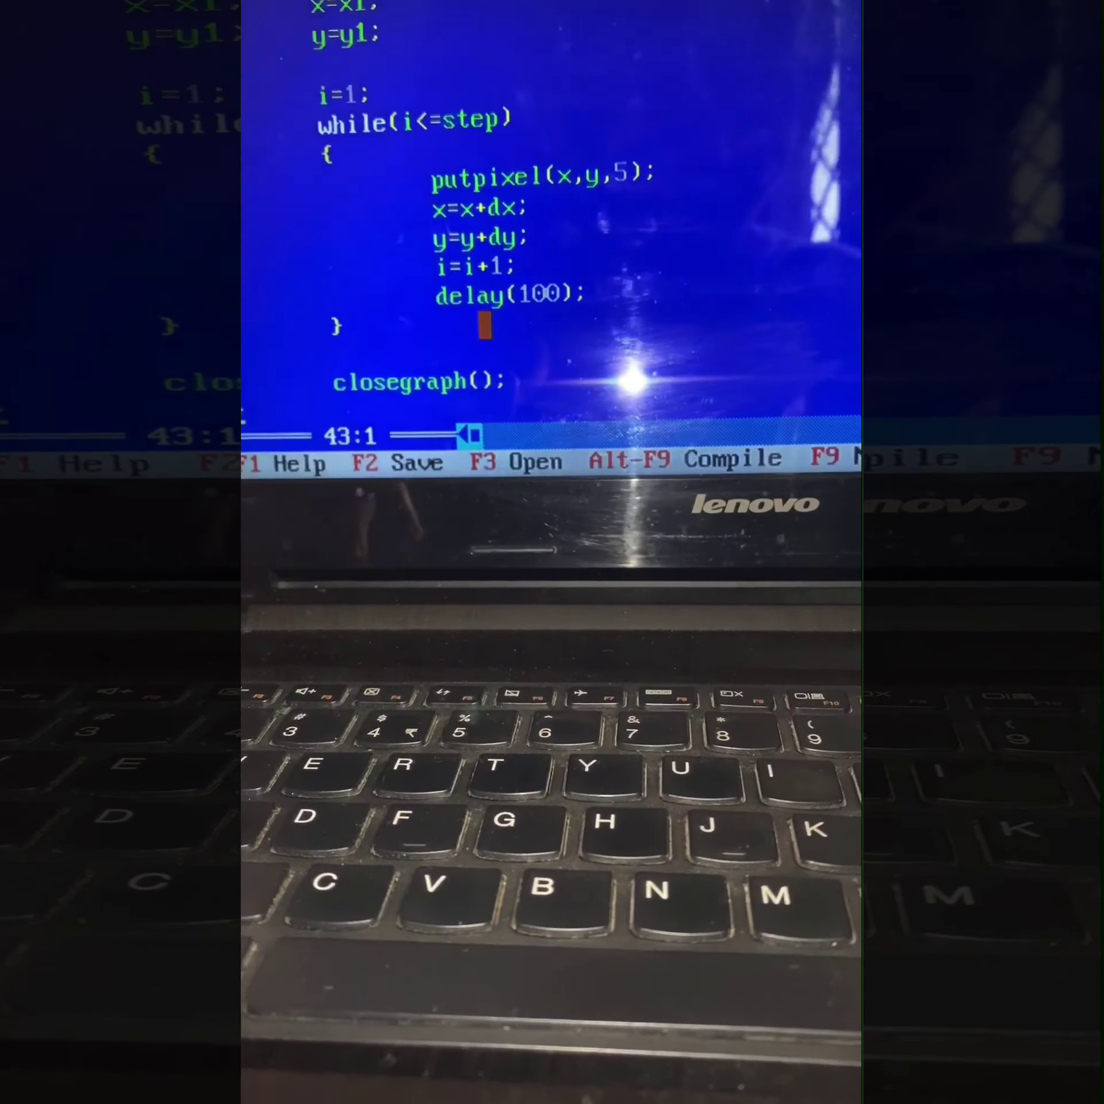
{"action": "key", "text": "F9"}
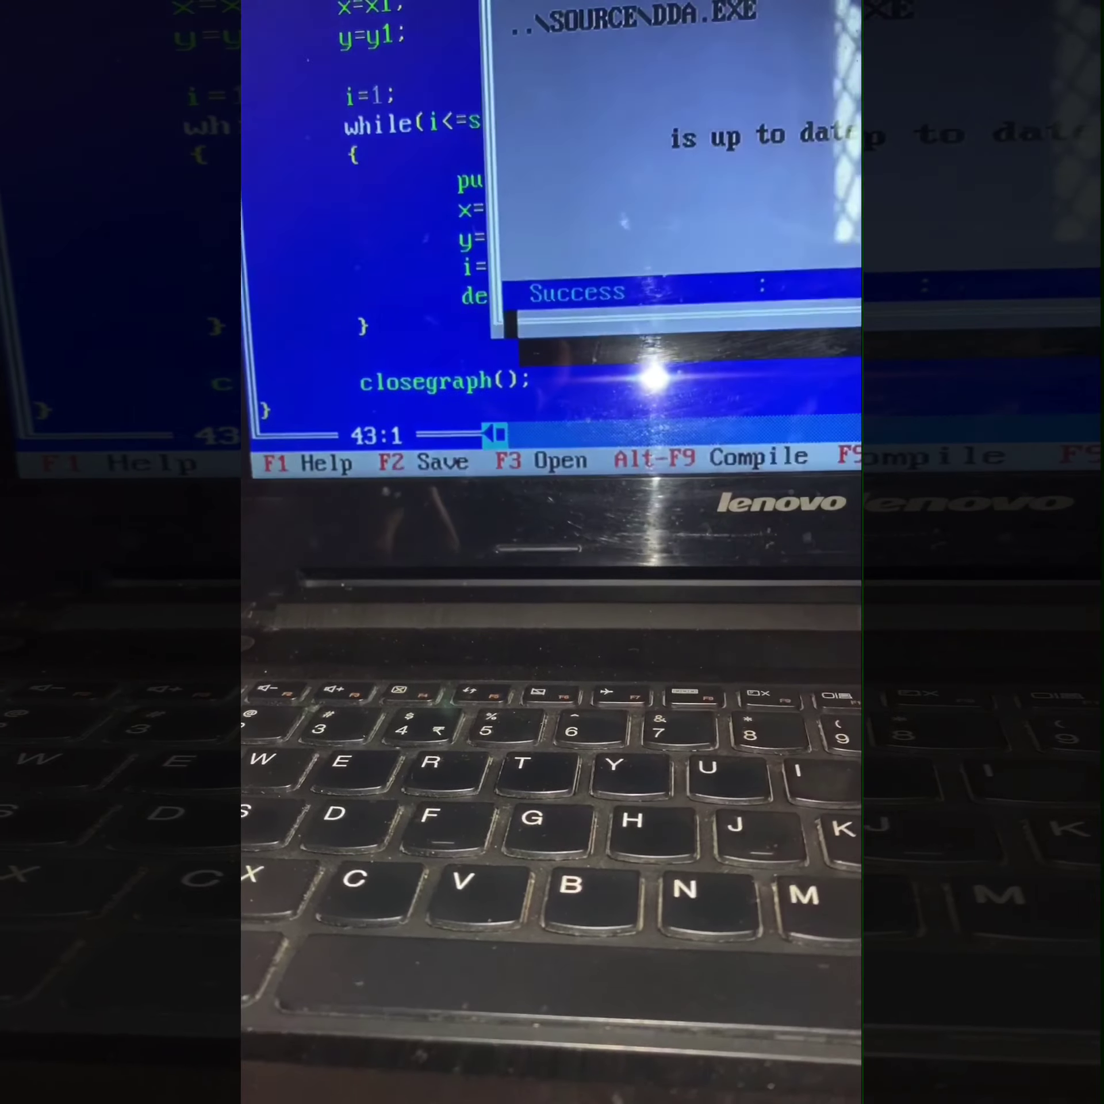
{"action": "key", "text": "Return"}
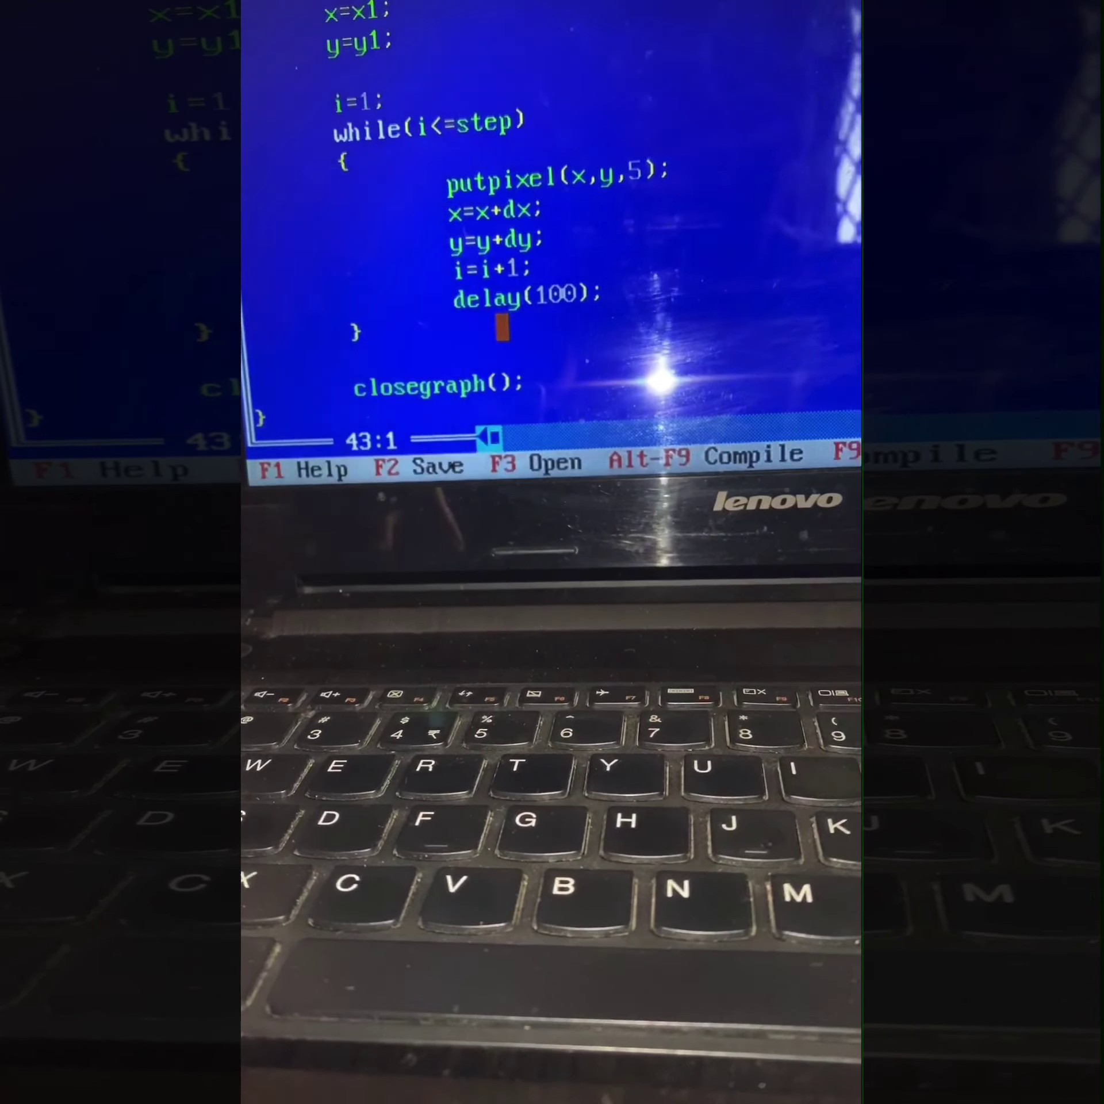